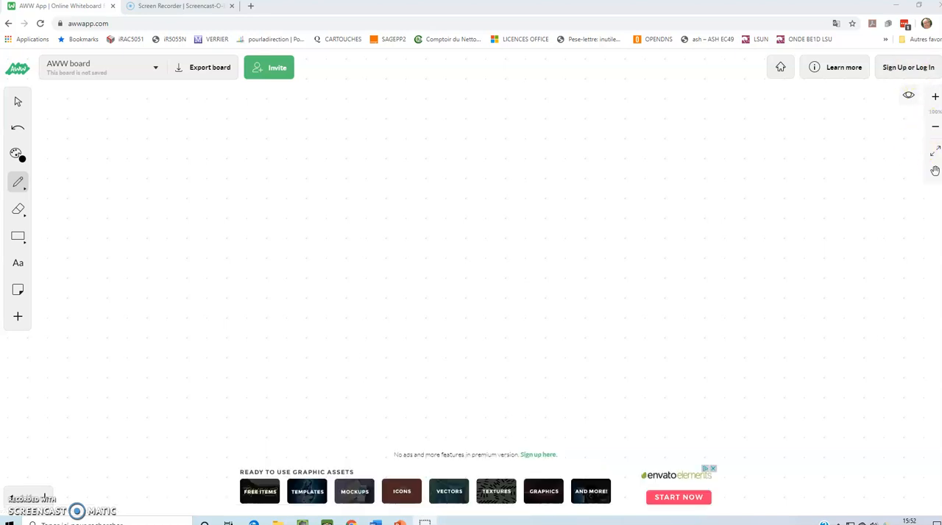
# Log in to the whiteboard account
pyautogui.click(909, 68)
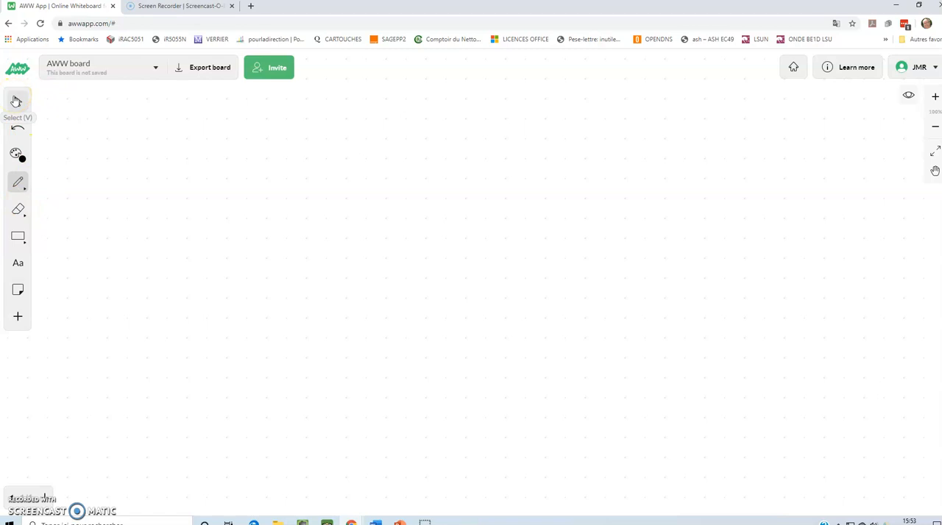
# Set the pen size to 3 and the outlined rectangle's stroke thickness to 3
pyautogui.click(17, 129)
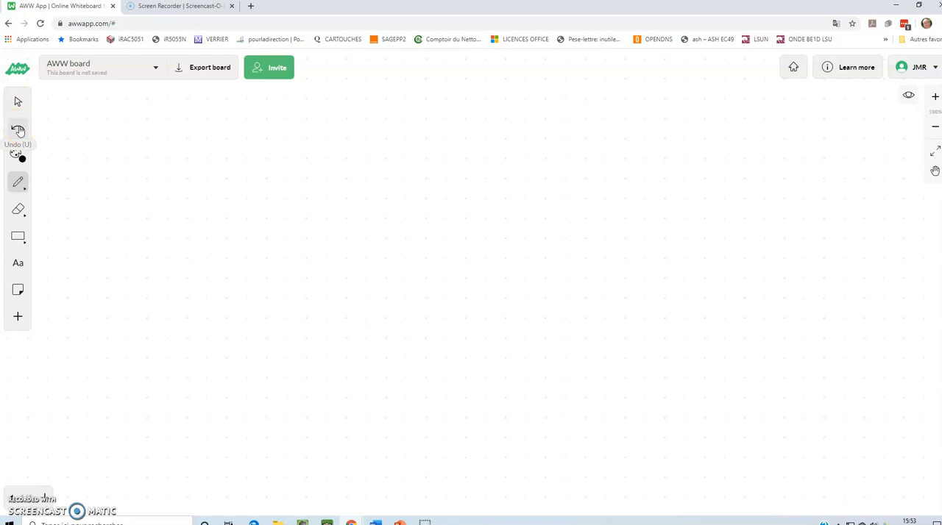
pyautogui.click(22, 156)
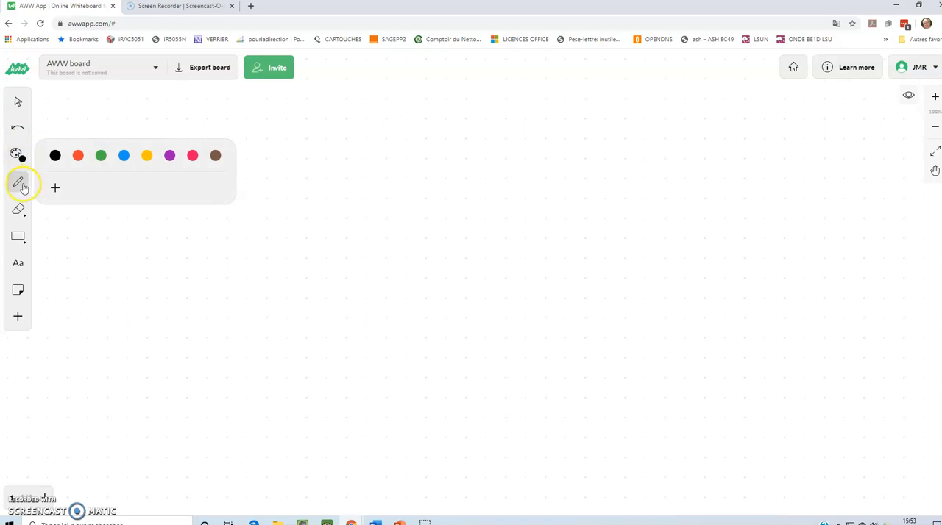
pyautogui.click(20, 184)
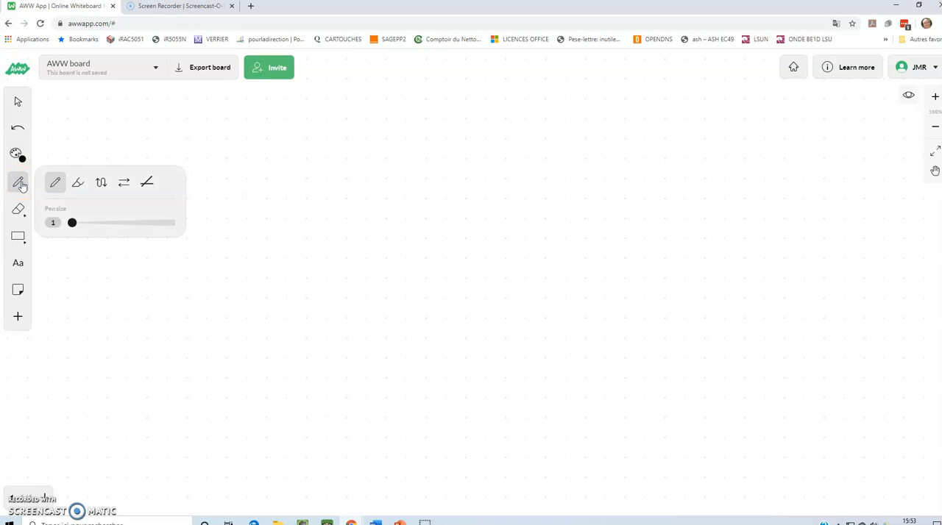
pyautogui.moveTo(72, 222); pyautogui.dragTo(122, 224)
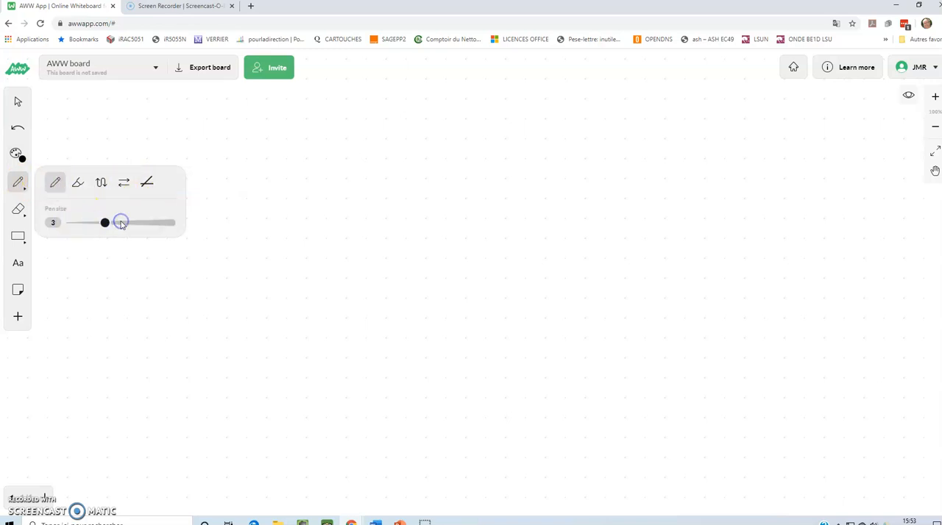
pyautogui.click(19, 210)
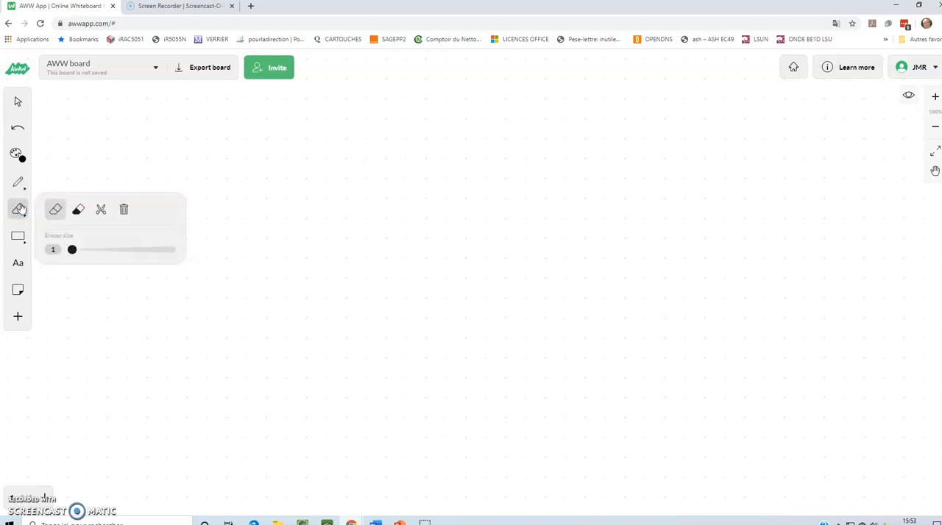
pyautogui.click(20, 237)
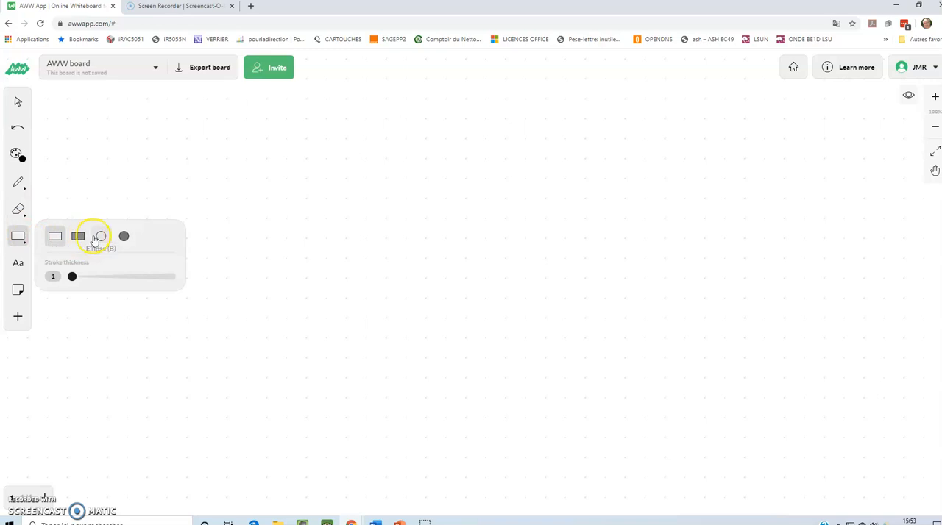
pyautogui.moveTo(73, 276)
pyautogui.mouseDown()
pyautogui.moveTo(116, 276)
pyautogui.moveTo(105, 276)
pyautogui.mouseUp()
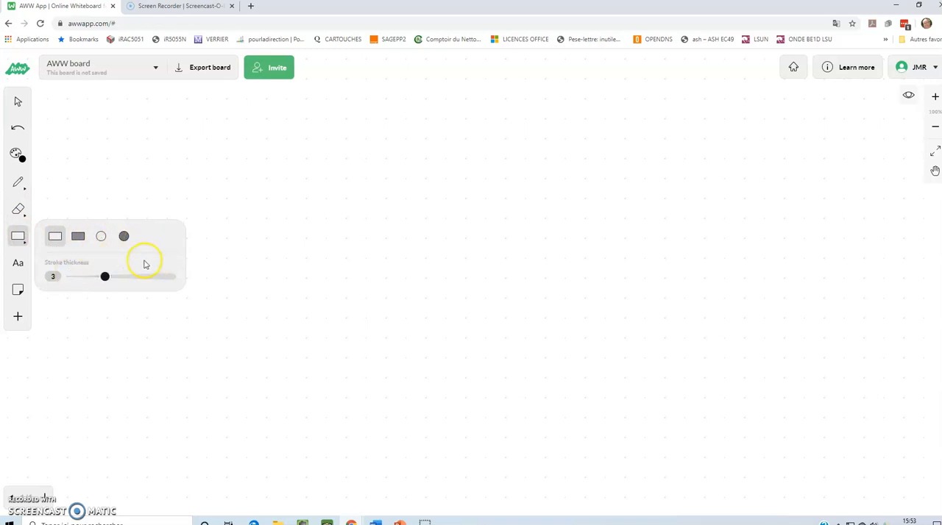
# Add the text "Bienvenue sur notre tableau blanc" near the upper left of the board
pyautogui.click(20, 266)
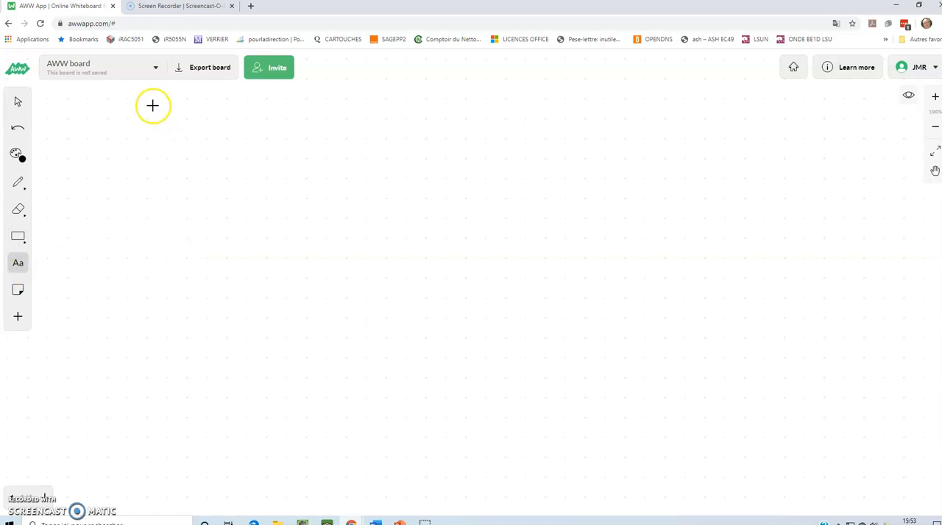
pyautogui.click(181, 117)
pyautogui.write('Bienve')
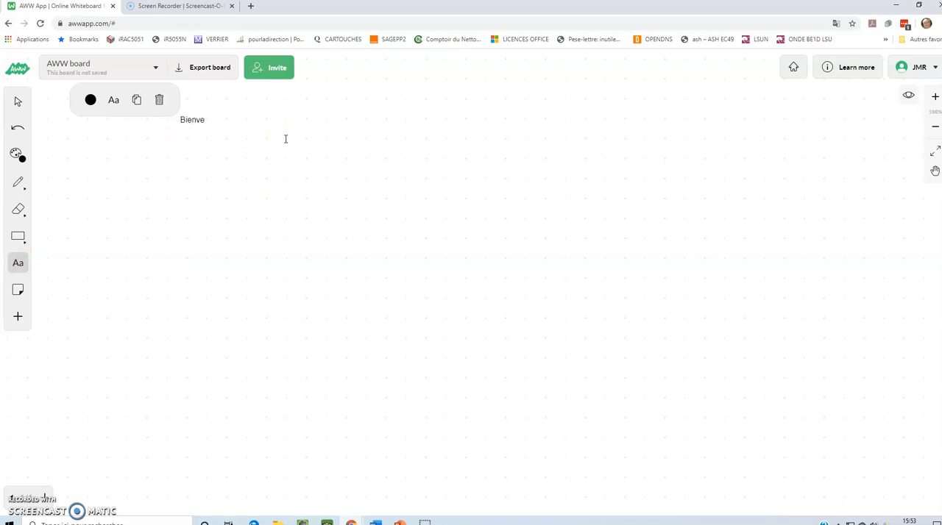
pyautogui.write('lnue ssur notre tableau blanc')
pyautogui.click(227, 120)
pyautogui.press('BackSpace')
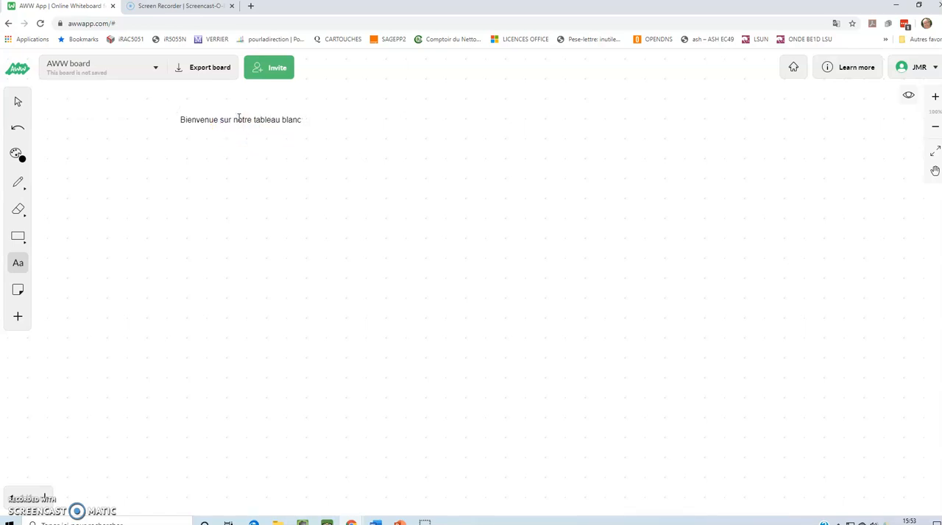
# Change the color of the welcome text to red
pyautogui.click(273, 120)
pyautogui.click(183, 119)
pyautogui.click(18, 154)
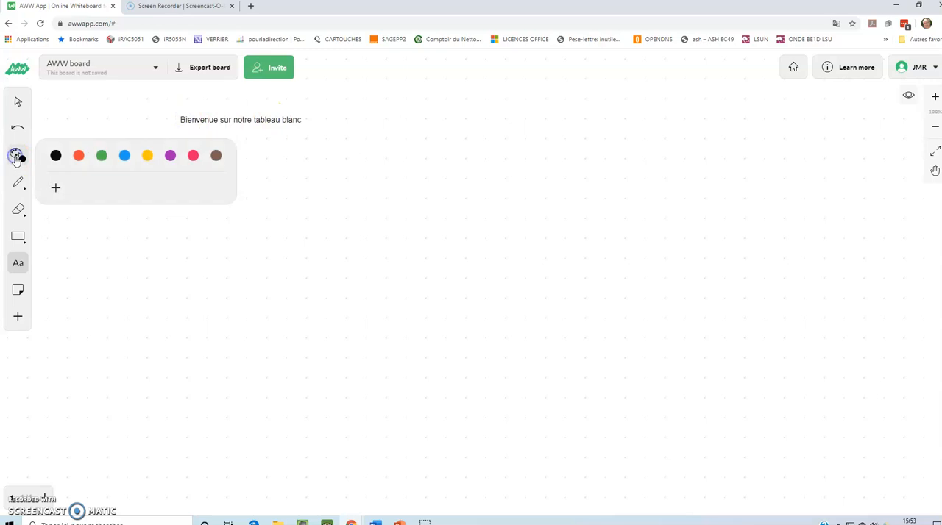
pyautogui.click(77, 157)
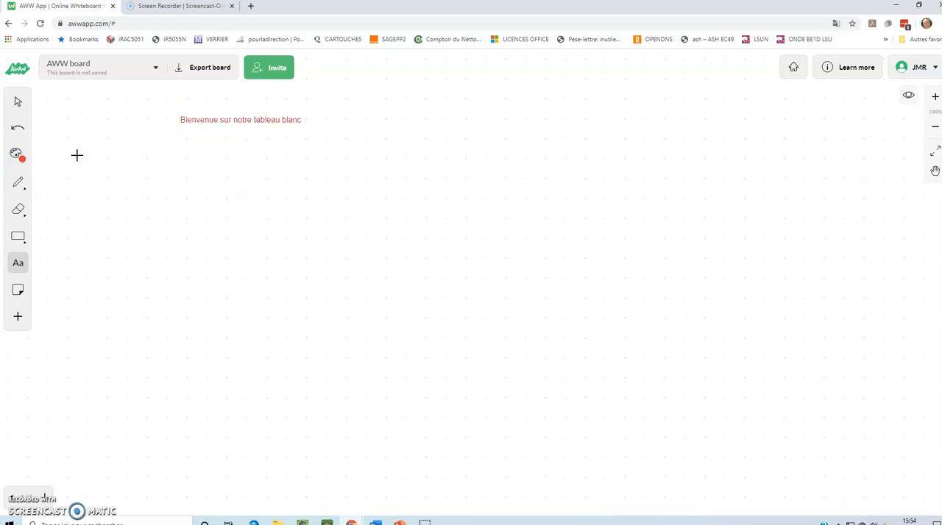
# Add a sticky note reading "Coucou" to the right of the welcome text
pyautogui.click(19, 293)
pyautogui.click(408, 127)
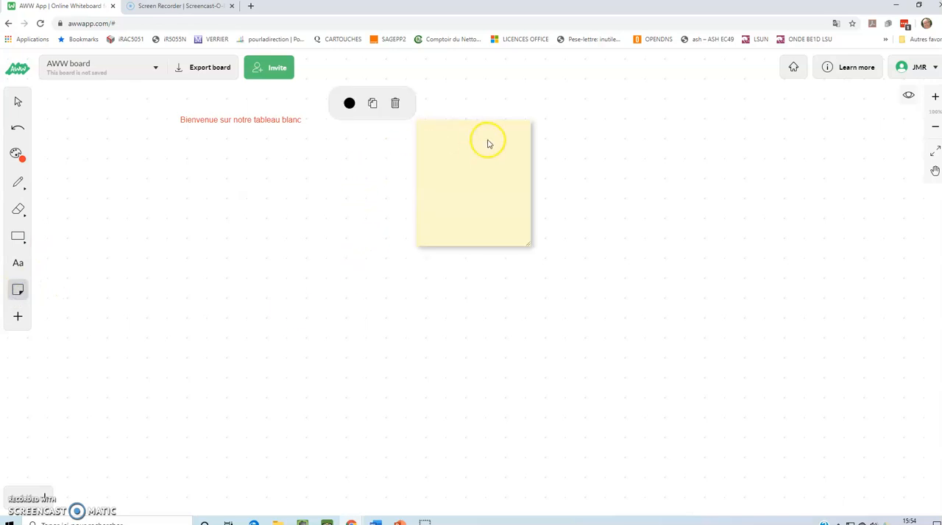
pyautogui.write('Coucou')
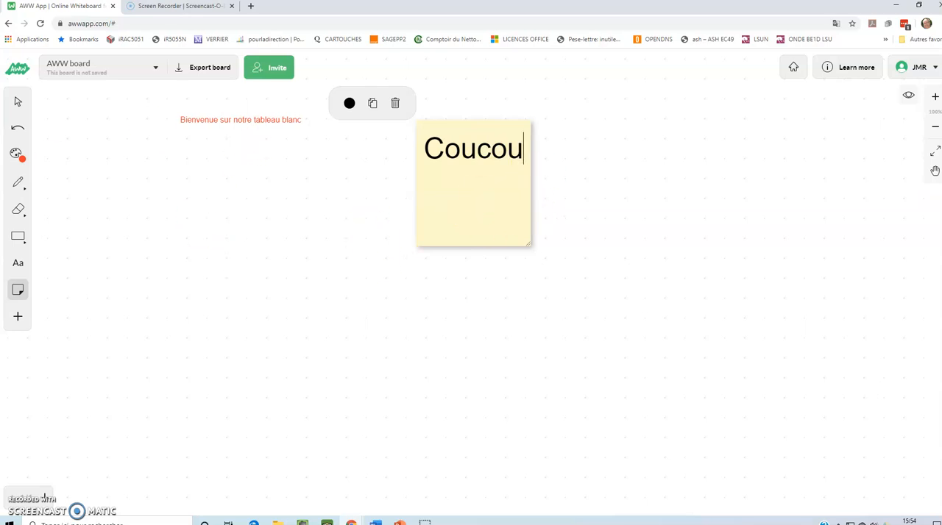
# Upload the image angers_ralliement from the Images folder to the board
pyautogui.click(19, 318)
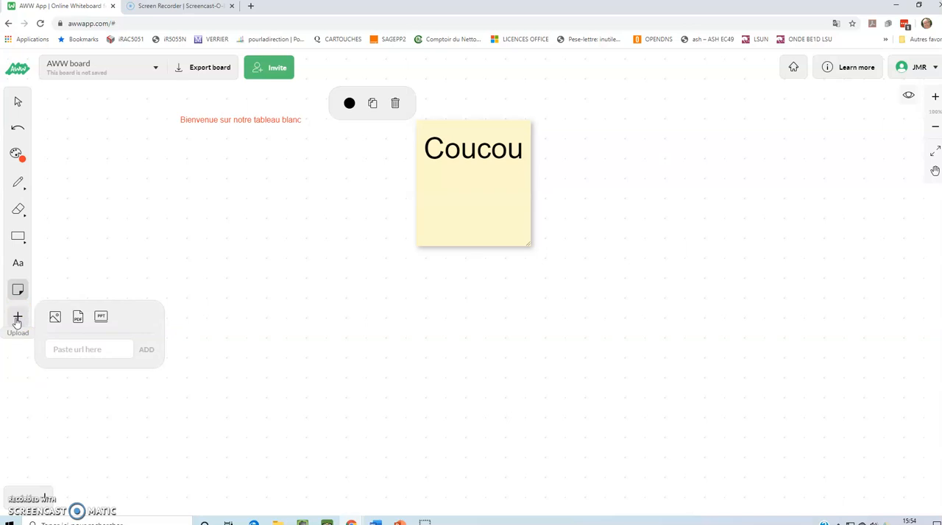
pyautogui.click(50, 322)
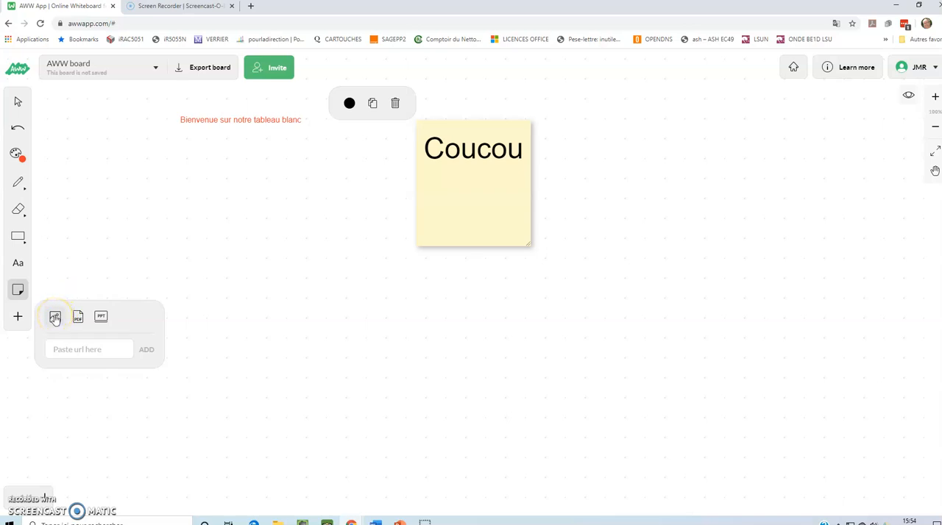
pyautogui.click(55, 318)
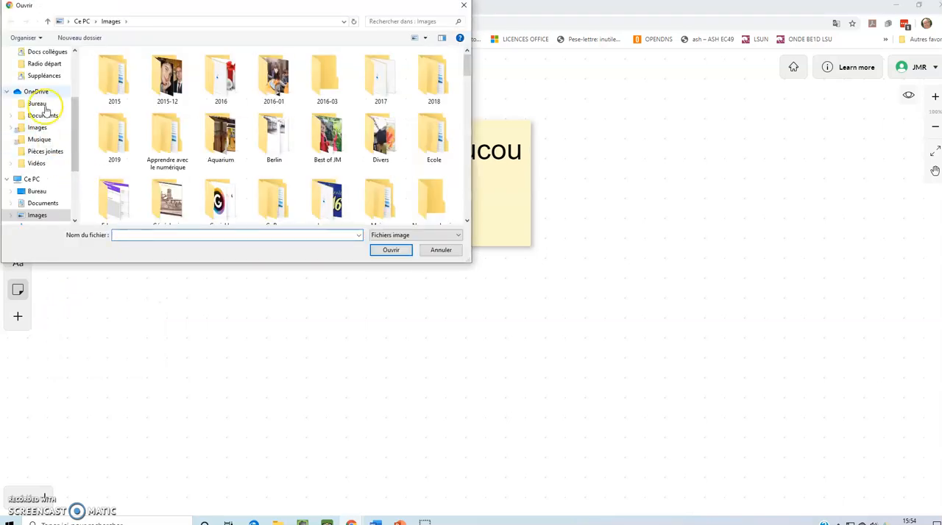
pyautogui.click(38, 77)
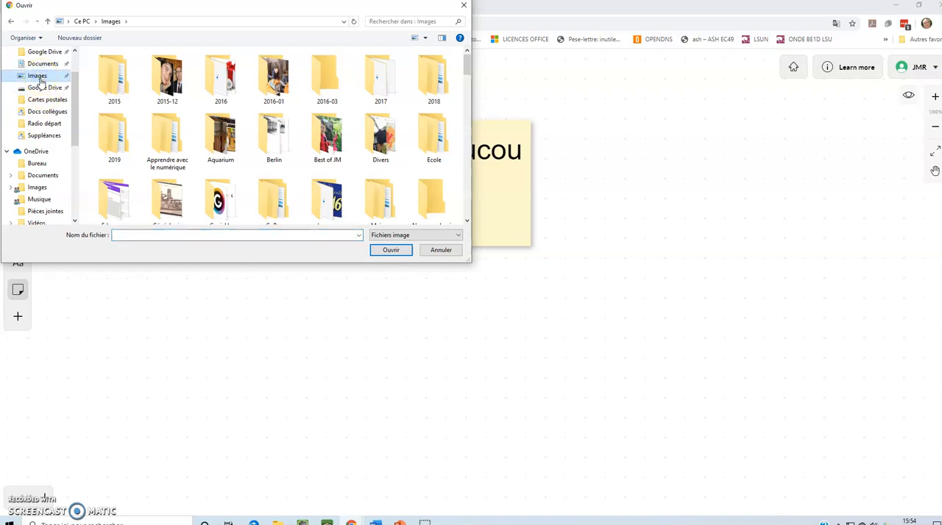
pyautogui.scroll(-5, 248, 158)
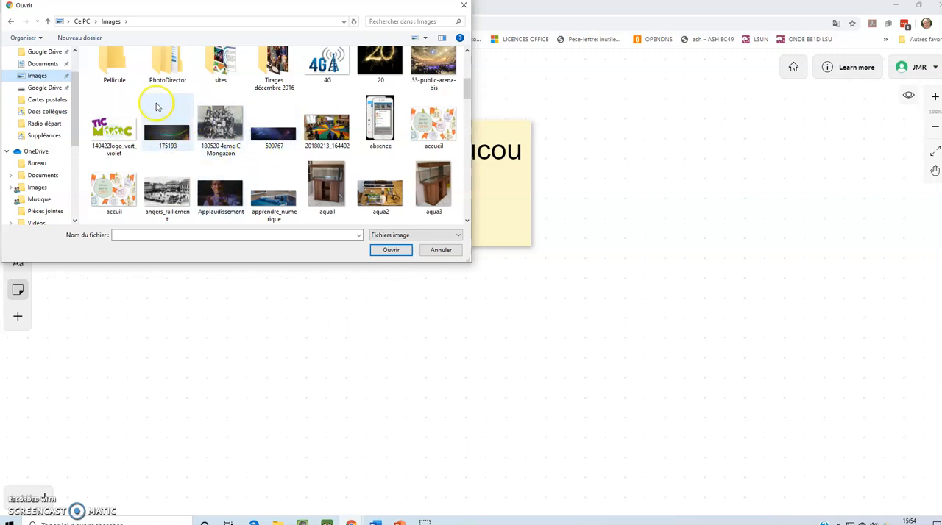
pyautogui.scroll(-1, 206, 125)
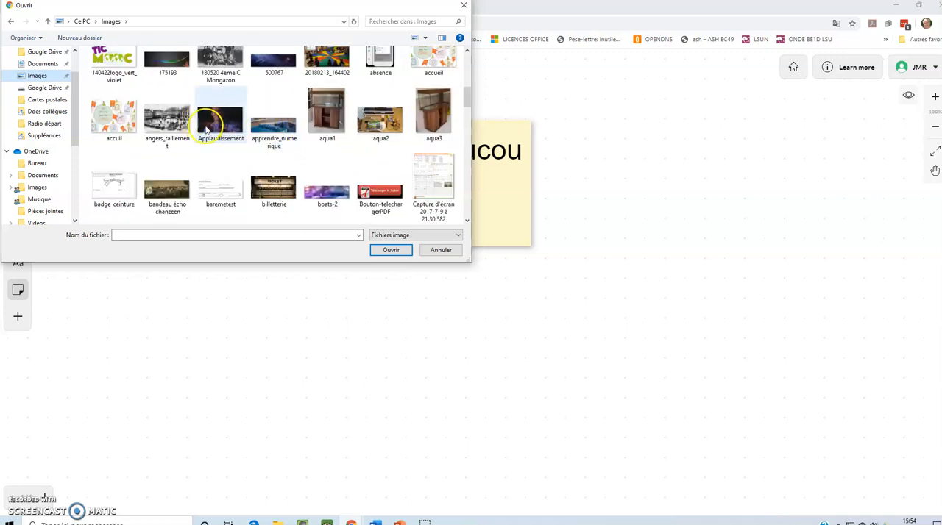
pyautogui.doubleClick(167, 118)
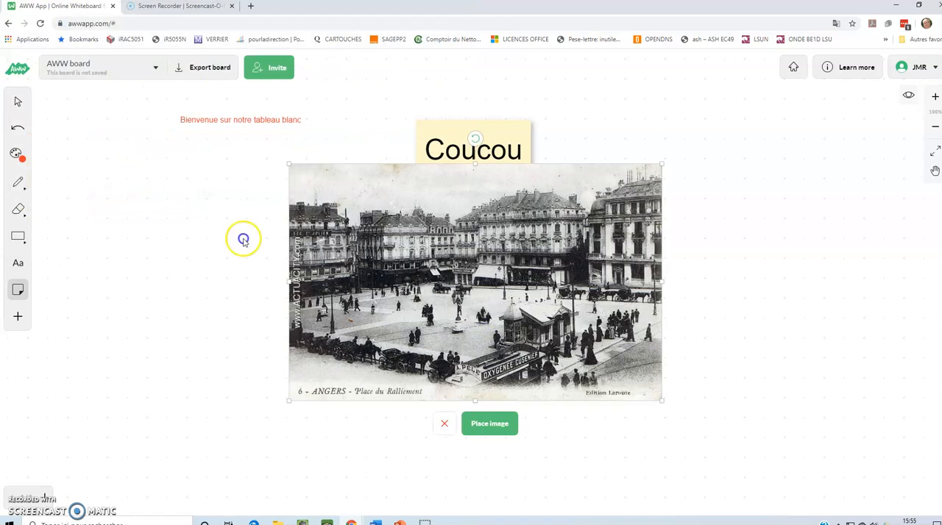
# Shrink the uploaded photo and place it just below the welcome text, left of the sticky note
pyautogui.moveTo(493, 247); pyautogui.dragTo(261, 219)
pyautogui.moveTo(432, 374); pyautogui.dragTo(376, 331)
pyautogui.moveTo(305, 273); pyautogui.dragTo(254, 229)
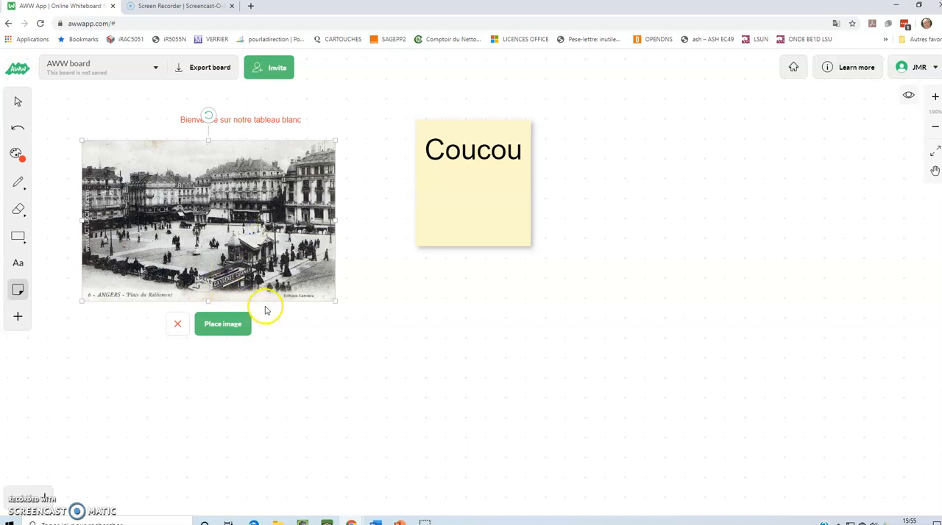
pyautogui.click(242, 324)
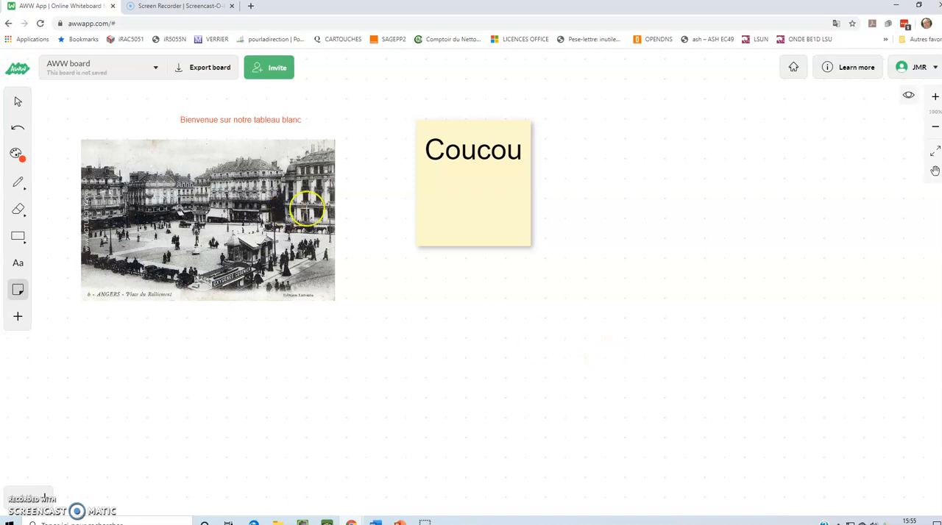
# Examine the whole board zoomed out, then return the view to 100%
pyautogui.scroll(-1, 372, 230)
pyautogui.scroll(-1, 373, 230)
pyautogui.scroll(2, 372, 230)
pyautogui.scroll(-4, 374, 230)
pyautogui.scroll(-1, 374, 229)
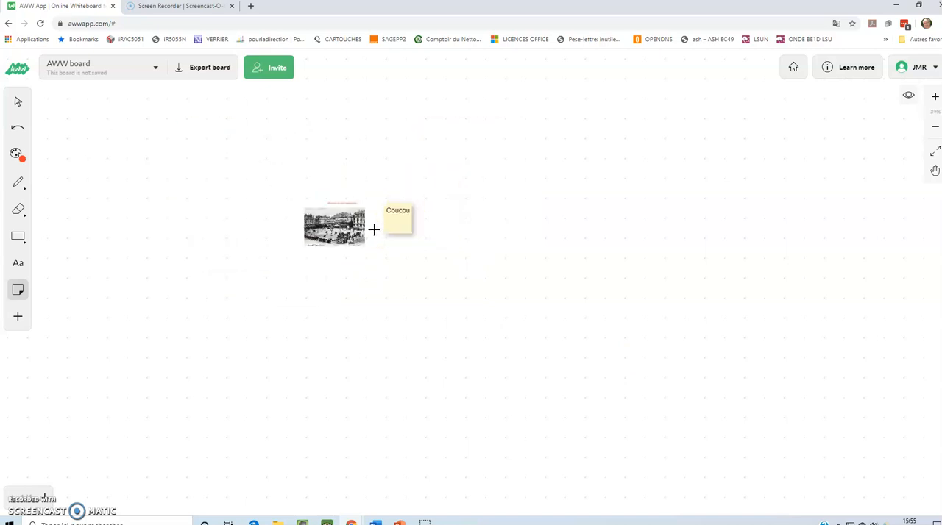
pyautogui.scroll(5, 374, 230)
pyautogui.scroll(-6, 374, 230)
pyautogui.scroll(5, 374, 230)
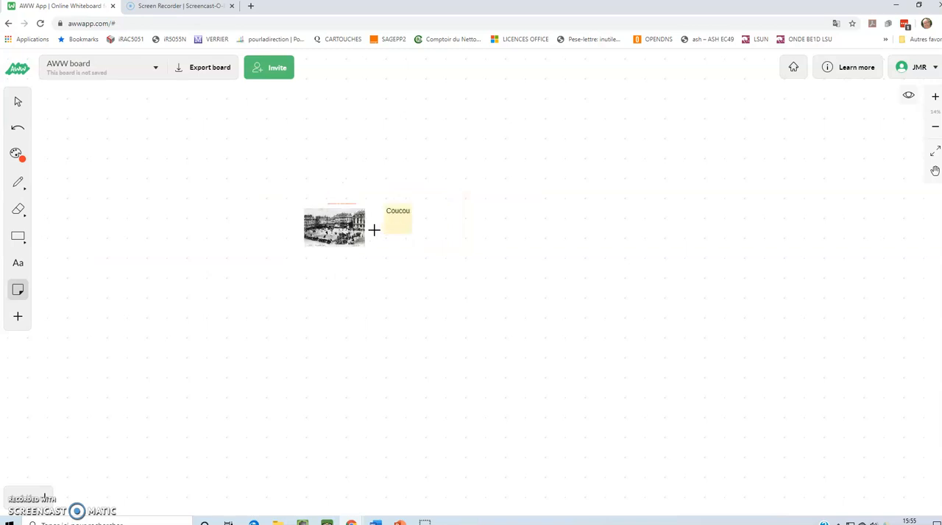
pyautogui.scroll(1, 374, 230)
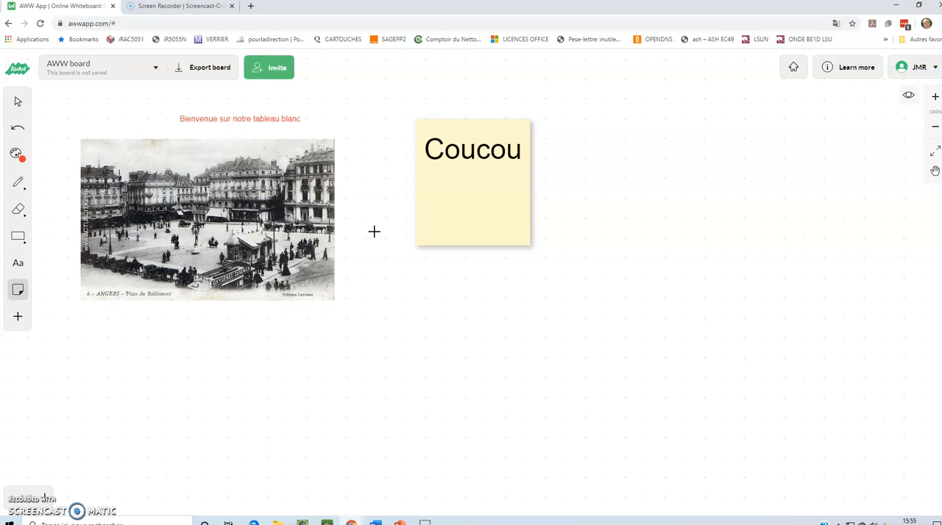
pyautogui.click(371, 233)
pyautogui.click(339, 193)
# Save the board under the name "tableau pour les élèves"
pyautogui.click(156, 69)
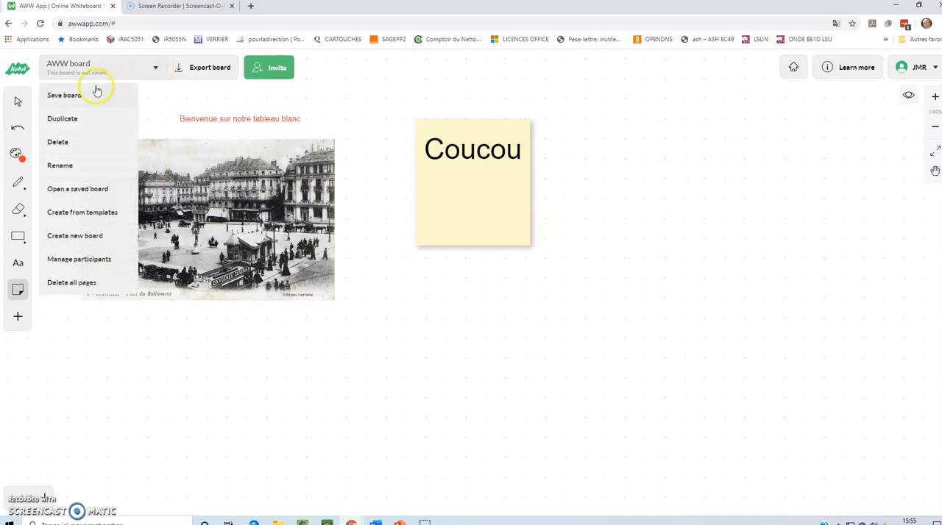
pyautogui.click(70, 97)
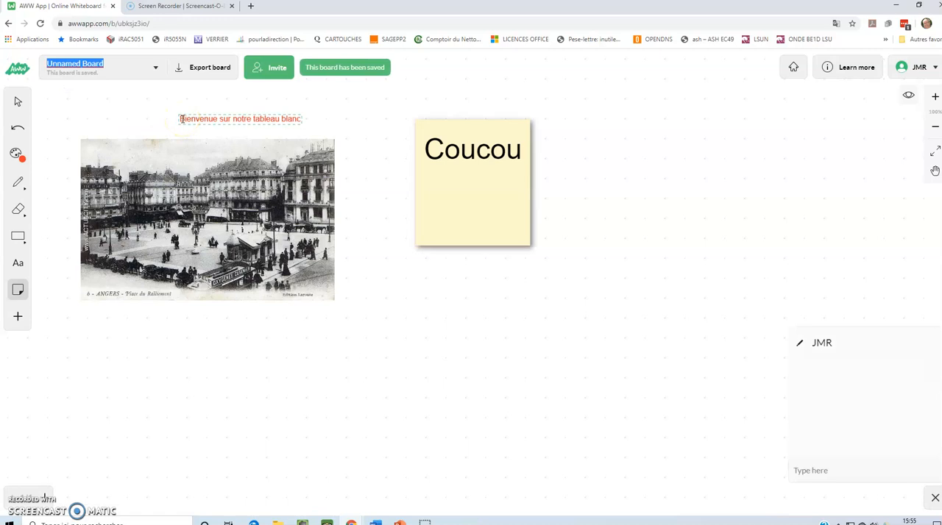
pyautogui.write('tableau pour les élèves')
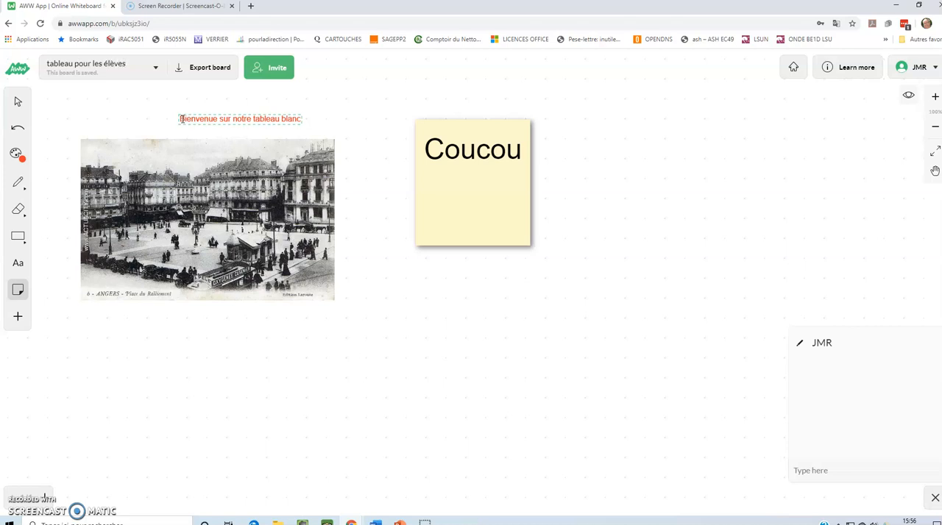
pyautogui.press('Return')
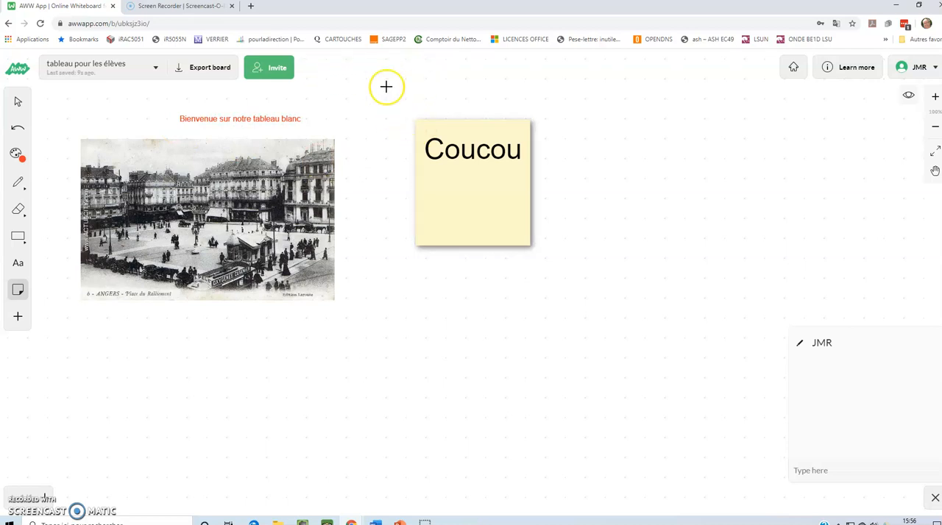
# Examine the board's sharing options for letting everyone view it and for sharing a copy with each user
pyautogui.click(274, 69)
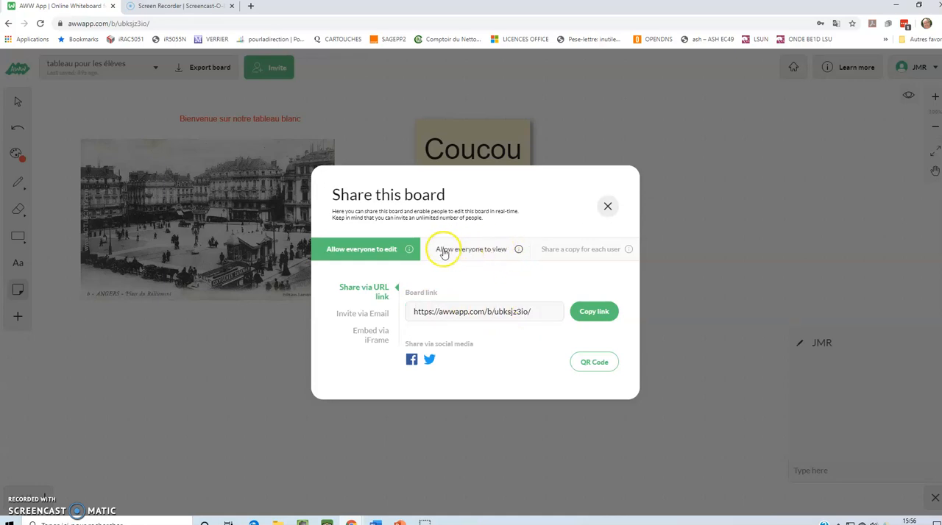
pyautogui.click(502, 252)
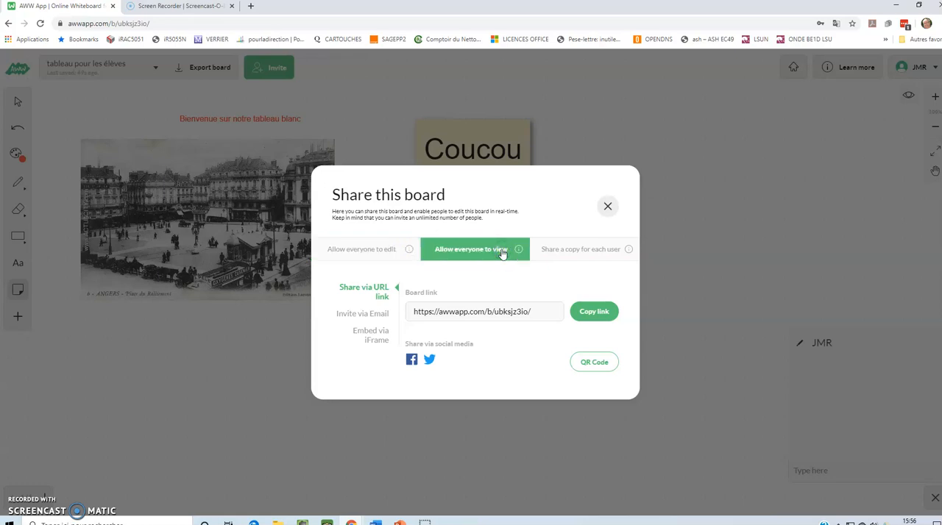
pyautogui.click(594, 252)
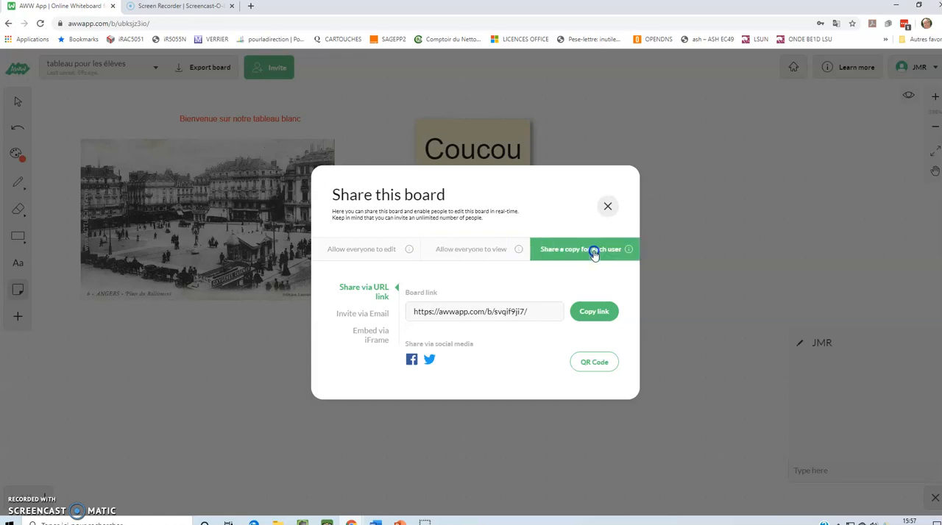
# Set the board sharing to "Allow everyone to edit" with its URL link shown, after checking the view-only option
pyautogui.click(489, 250)
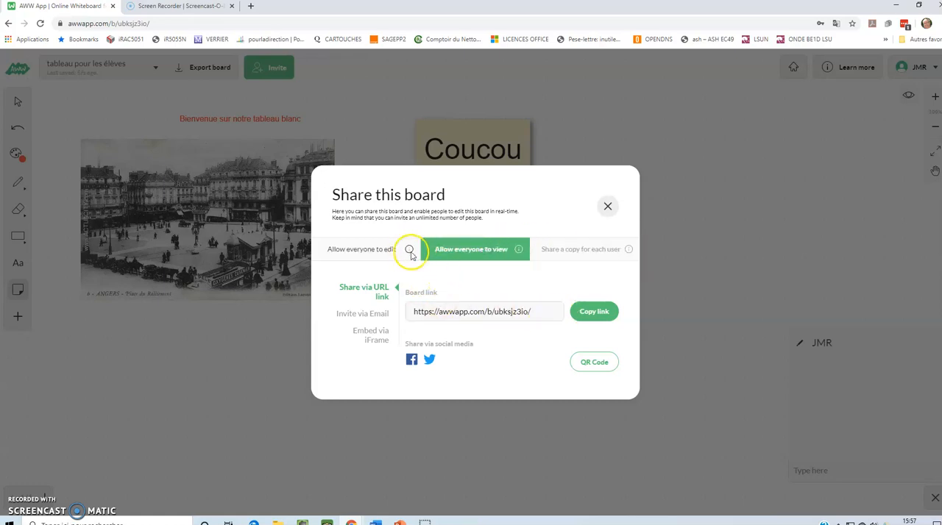
pyautogui.click(361, 249)
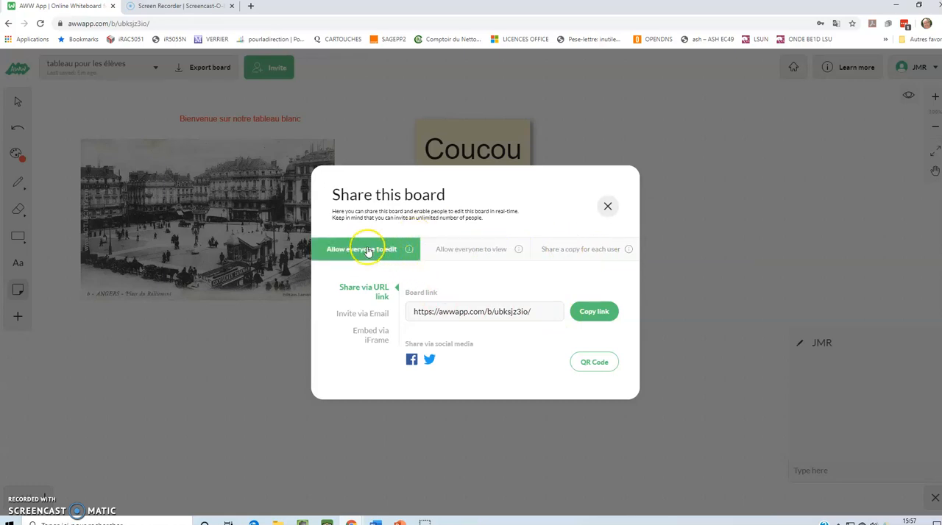
pyautogui.click(522, 315)
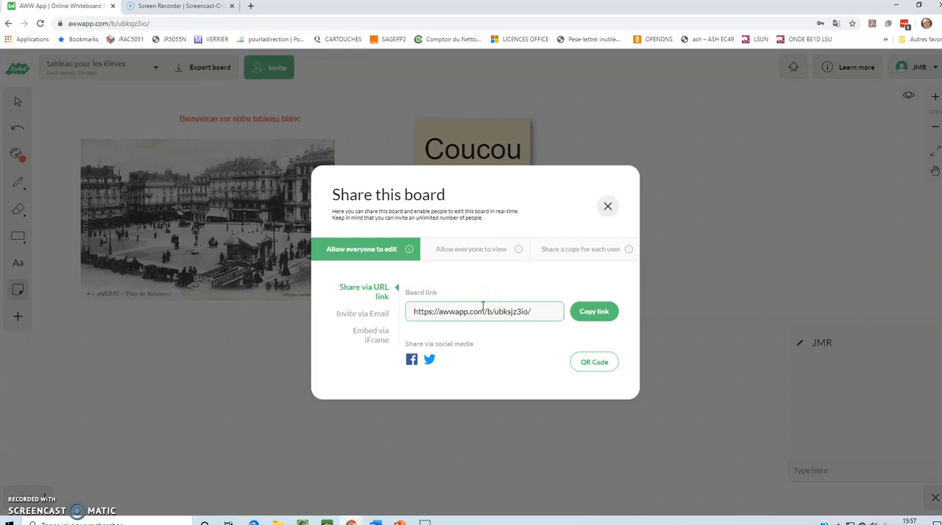
# Examine the iFrame embed code for the editable board, then return to sharing via URL link
pyautogui.click(377, 336)
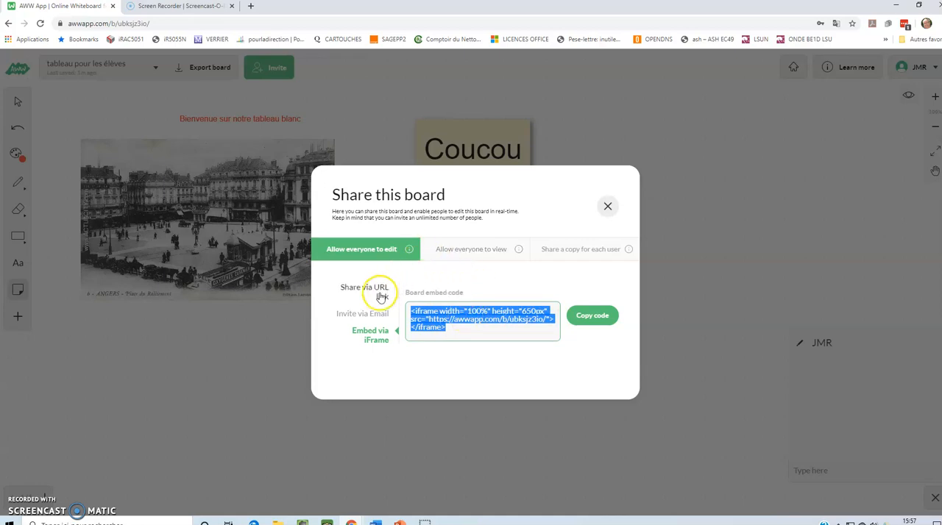
pyautogui.click(377, 256)
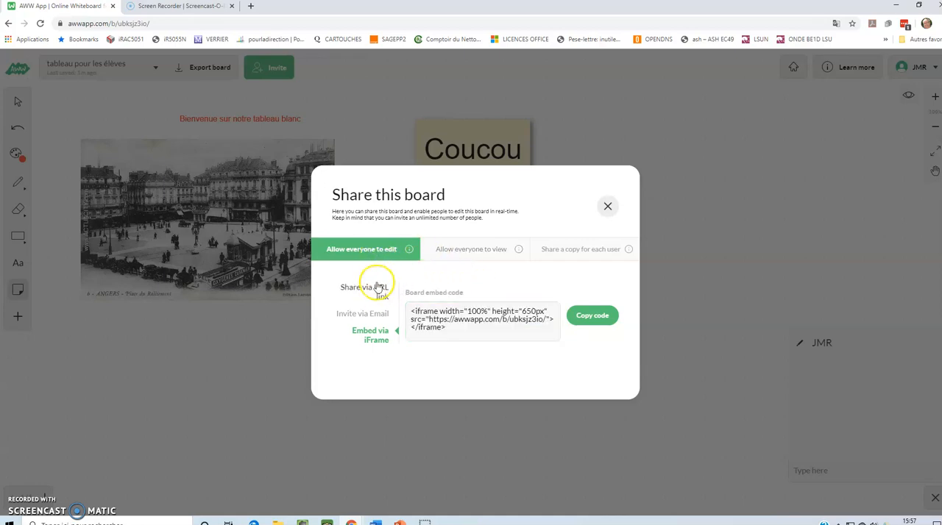
pyautogui.click(376, 289)
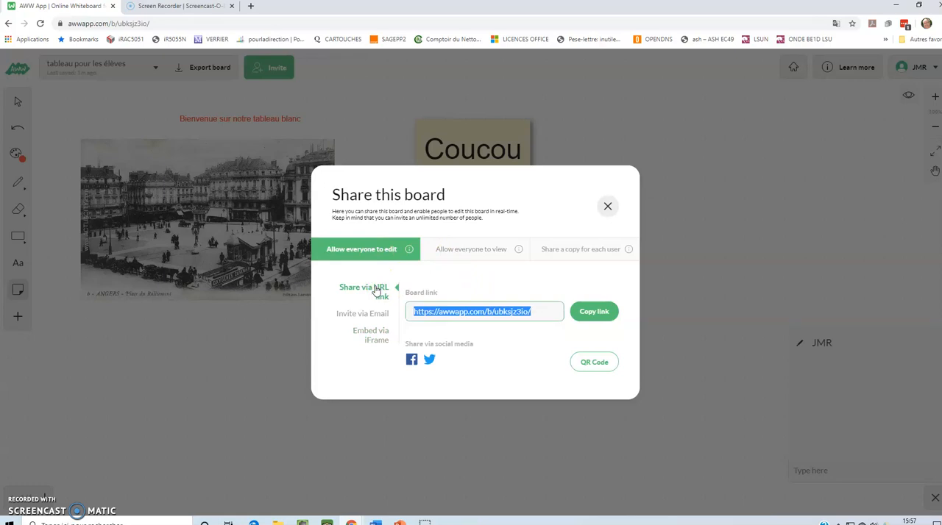